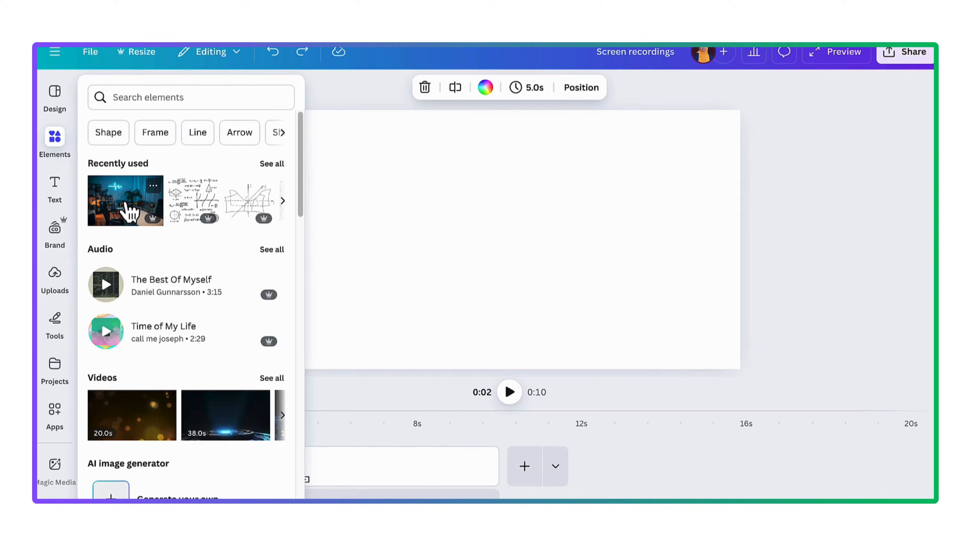
Step: Add the recently used podcast studio photo to the first page and set it as the second page's full background
left_click(129, 212)
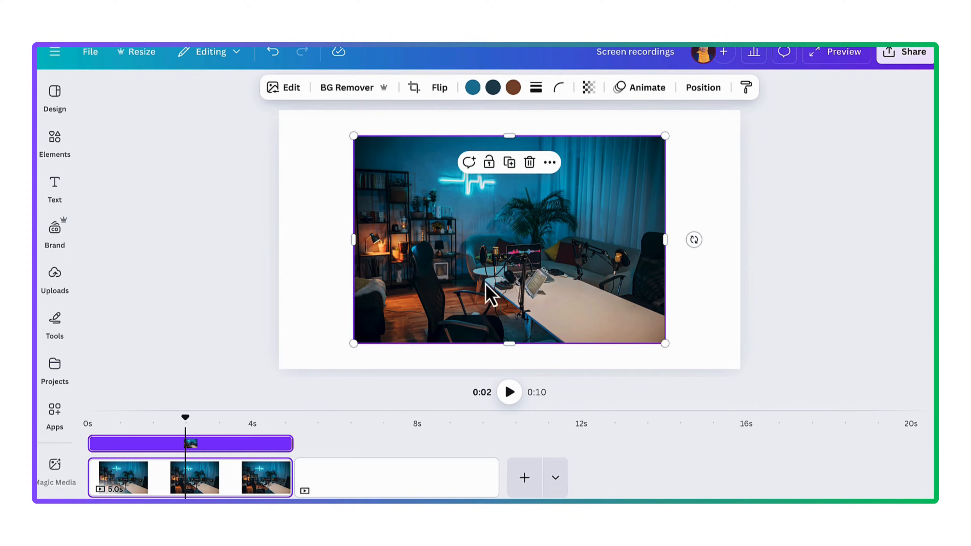
left_click(54, 137)
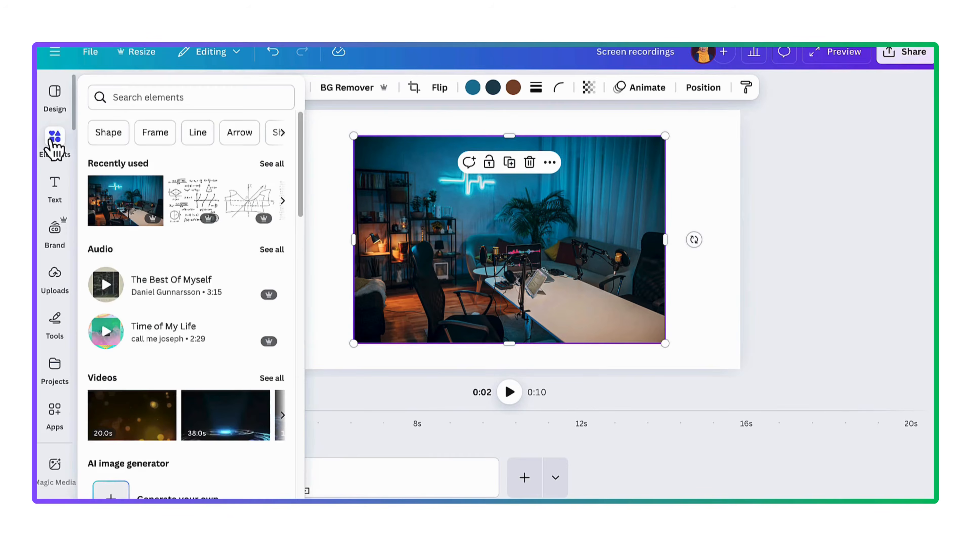
left_click_drag(135, 210, 568, 485)
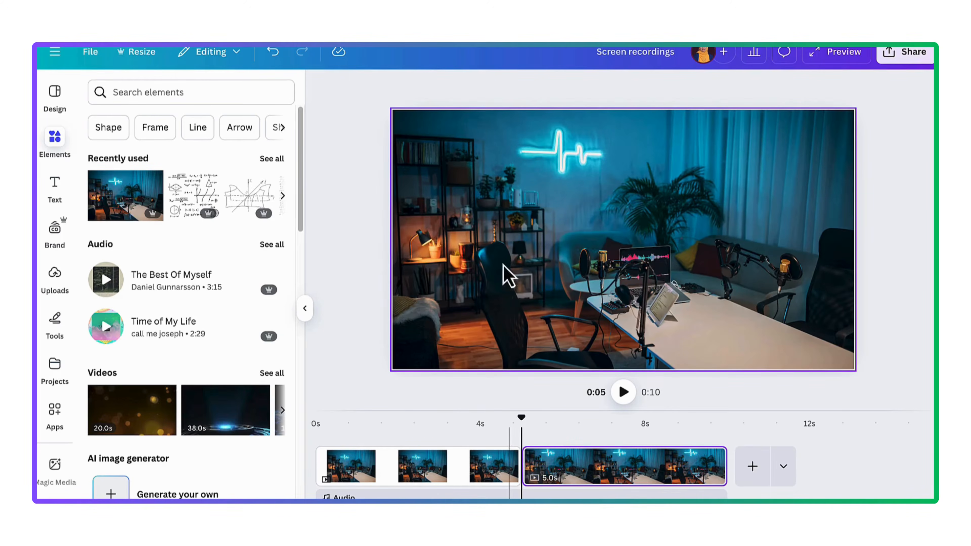
Step: Look through the options for the second page's background photo and select the photo on the first page
left_click(541, 220)
right_click(589, 216)
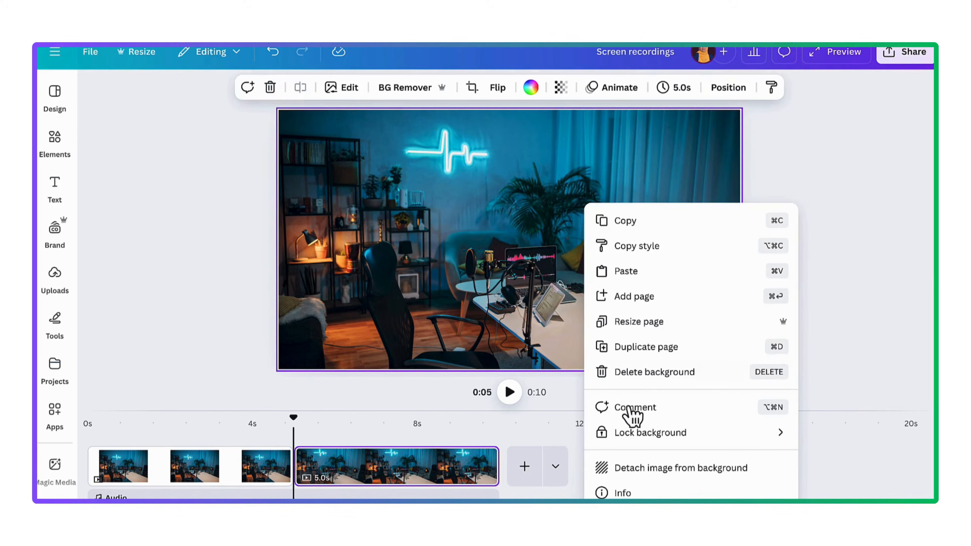
left_click(458, 215)
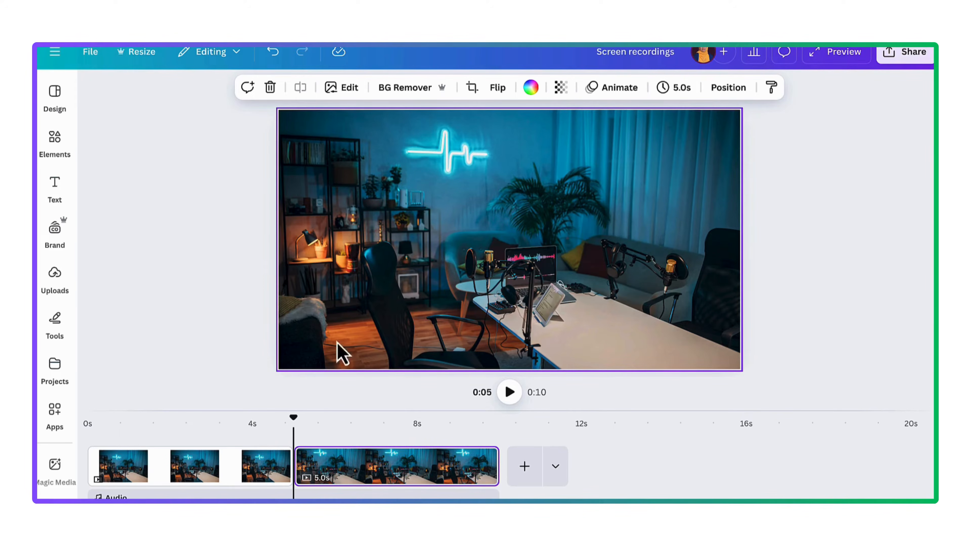
left_click(197, 466)
left_click(481, 216)
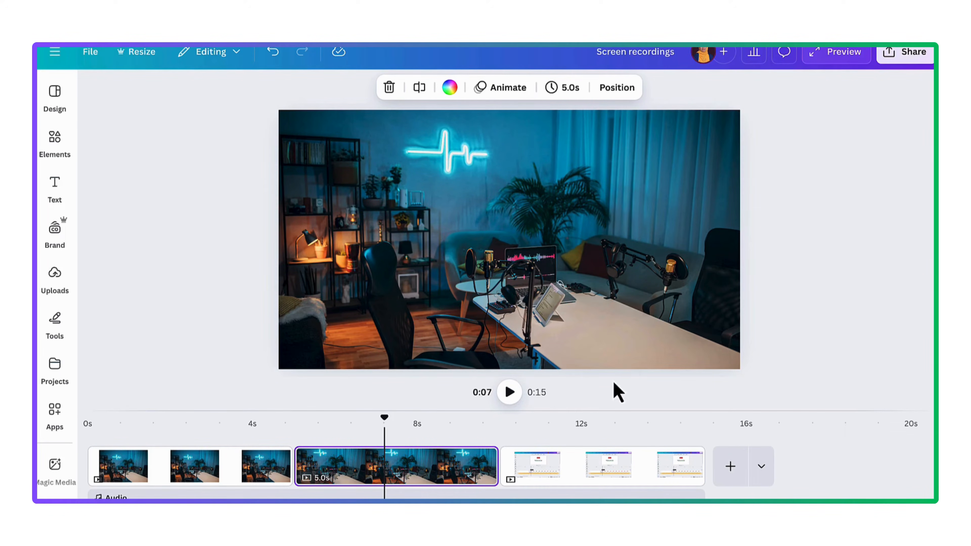
Step: Upscale the third page's editor screenshot with Image Upscaler and replace the original with the enhanced version
left_click(607, 463)
left_click(476, 218)
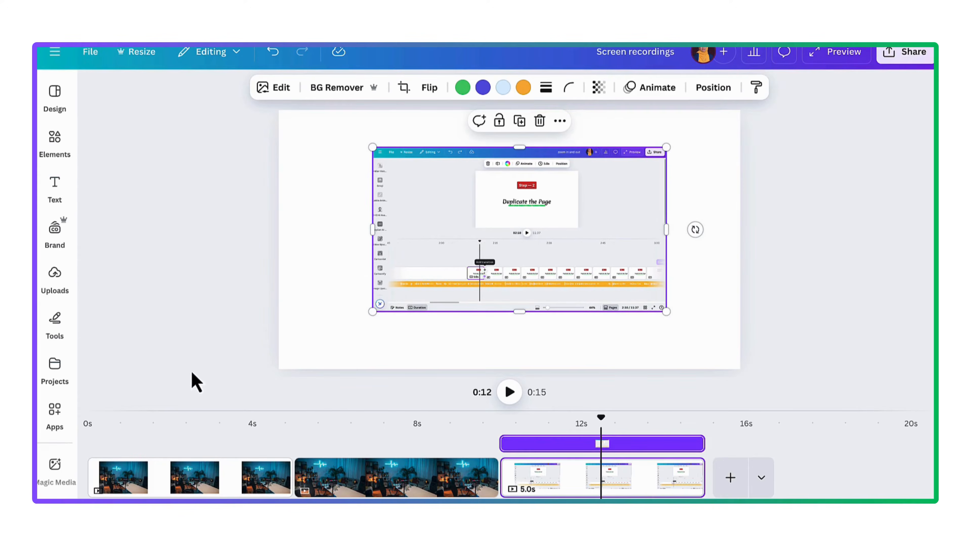
left_click(56, 412)
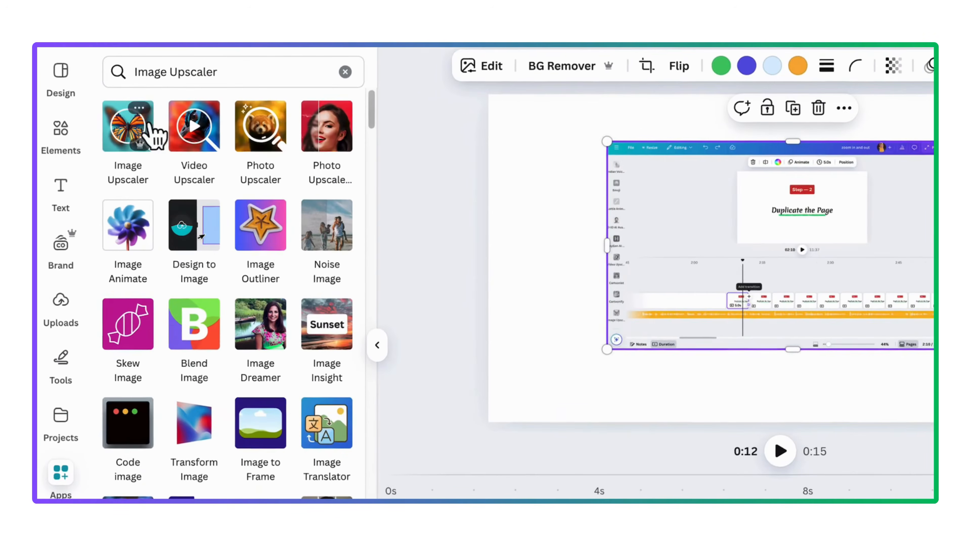
left_click(130, 143)
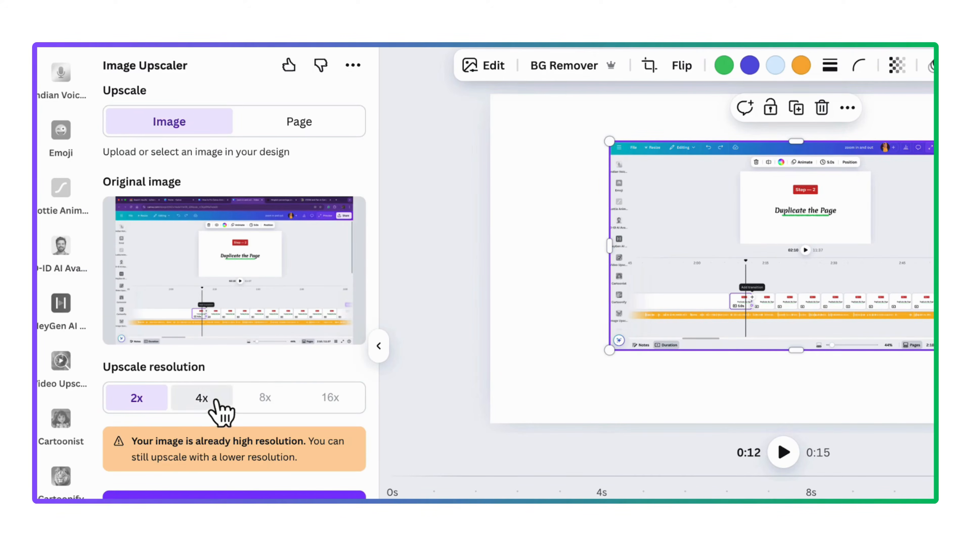
left_click(233, 496)
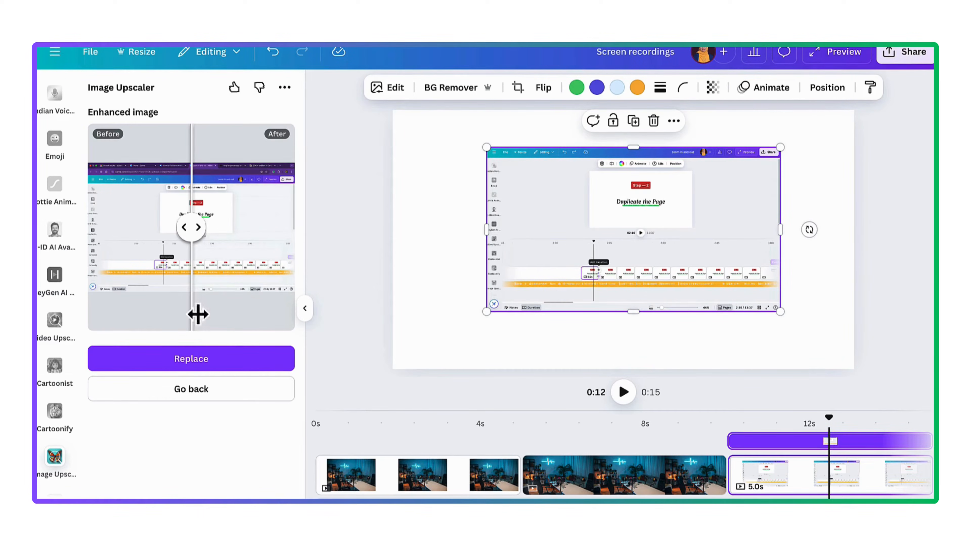
left_click(261, 363)
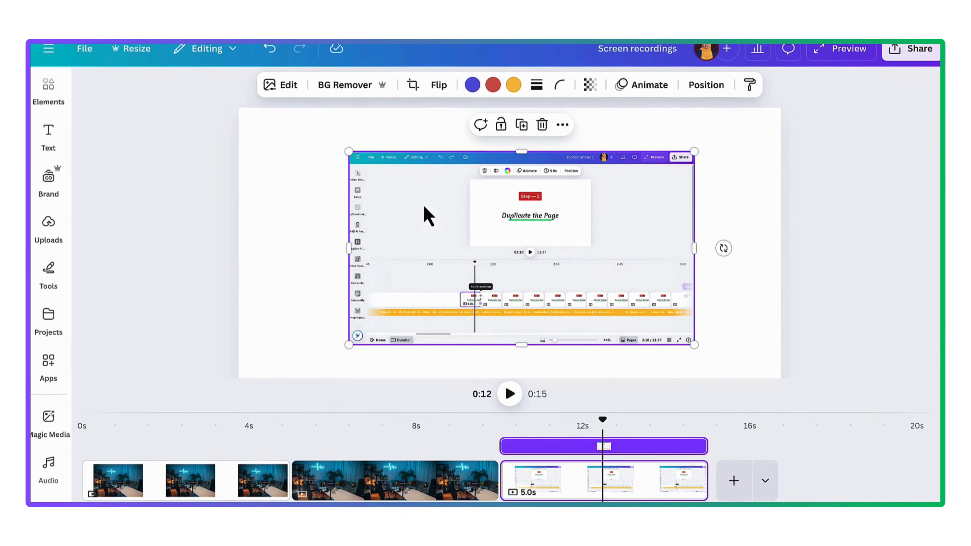
Step: Enlarge the screenshot on the third page slightly and check its border style options
mouse_move(349, 345)
left_mouse_down()
mouse_move(328, 346)
mouse_move(331, 355)
left_mouse_up()
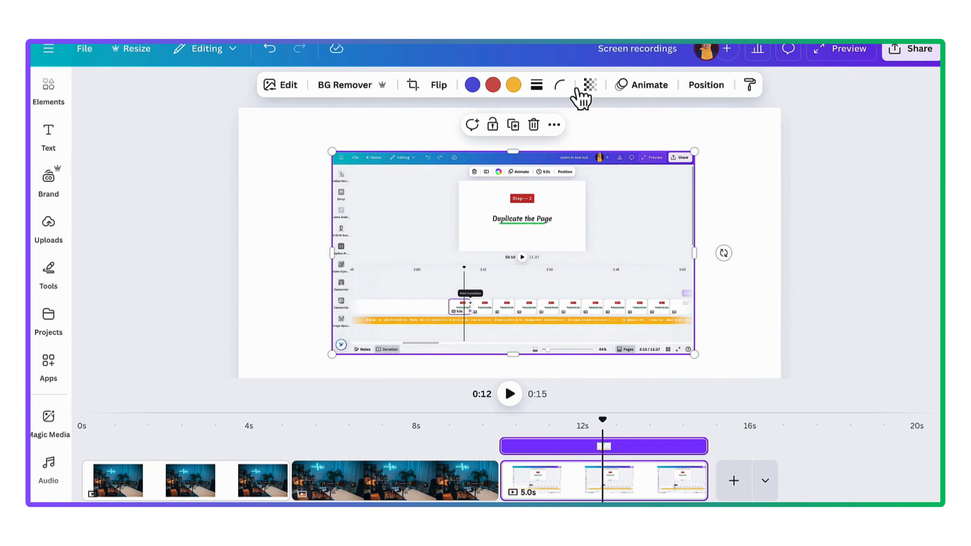
left_click(537, 85)
left_click(729, 217)
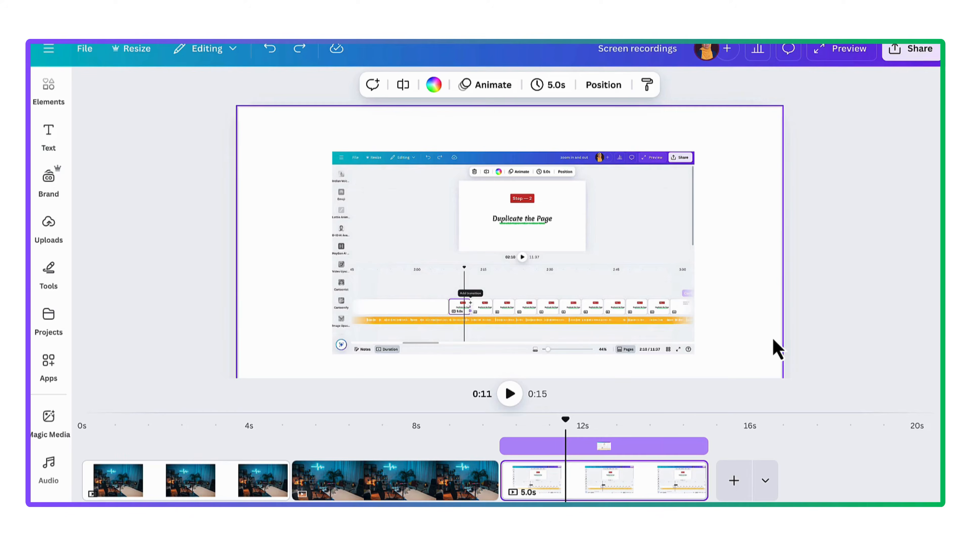
Step: Duplicate the third page to make four more copies of the screenshot page
mouse_move(672, 492)
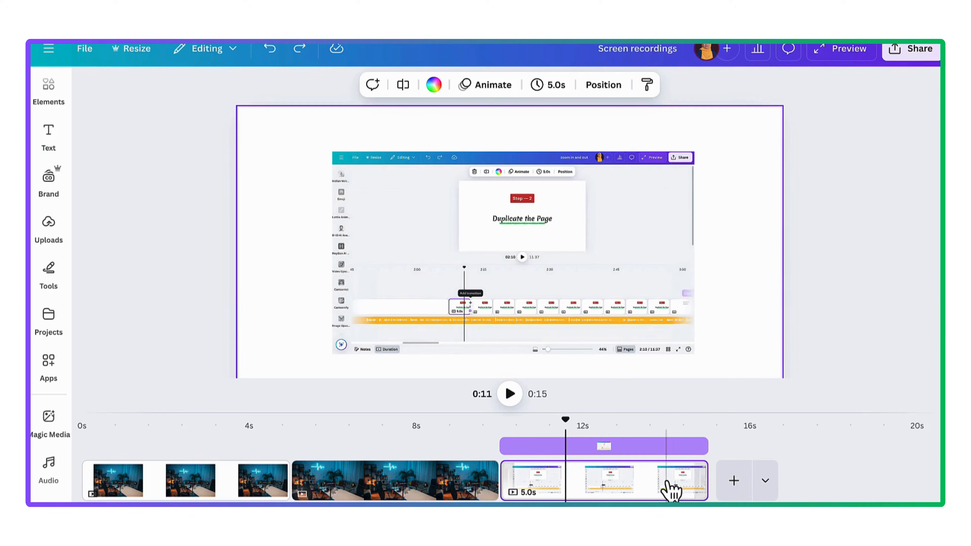
key("super+d")
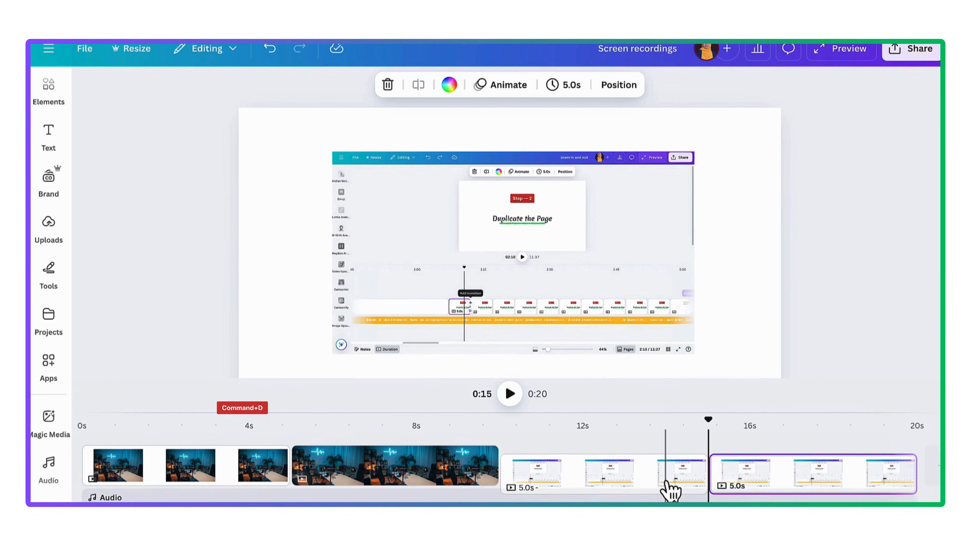
key("ctrl+d")
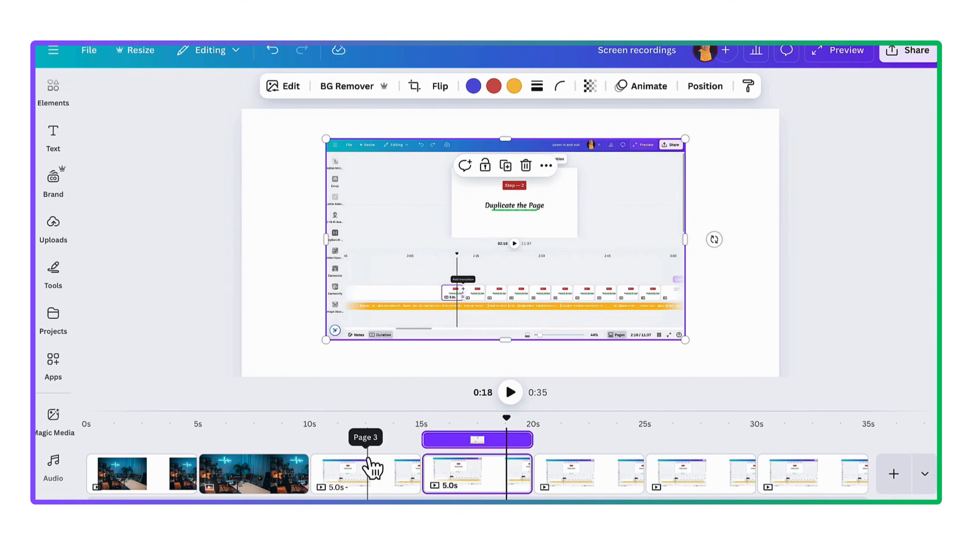
Step: Select only the five screenshot pages and add Match & Move transitions between them, trying a longer transition duration
left_click(368, 480)
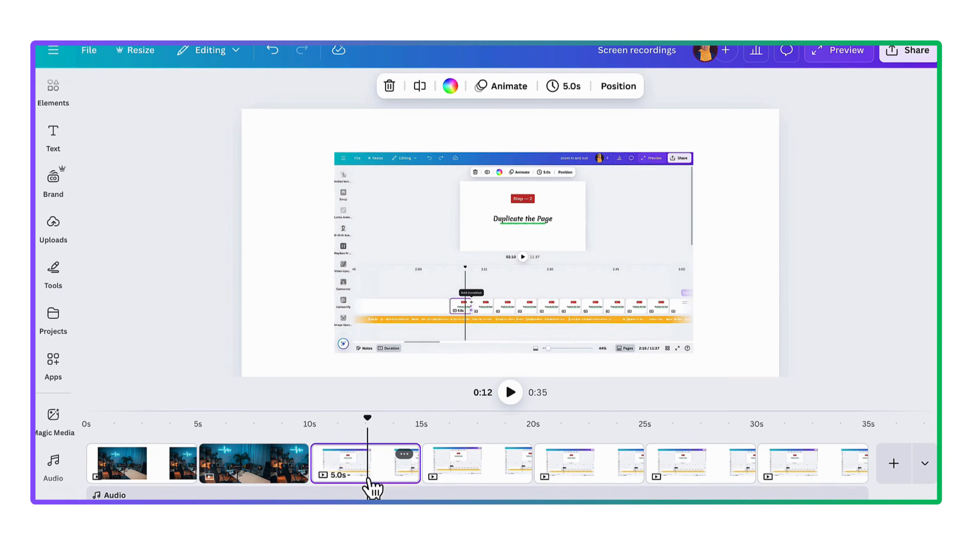
key("ctrl+a")
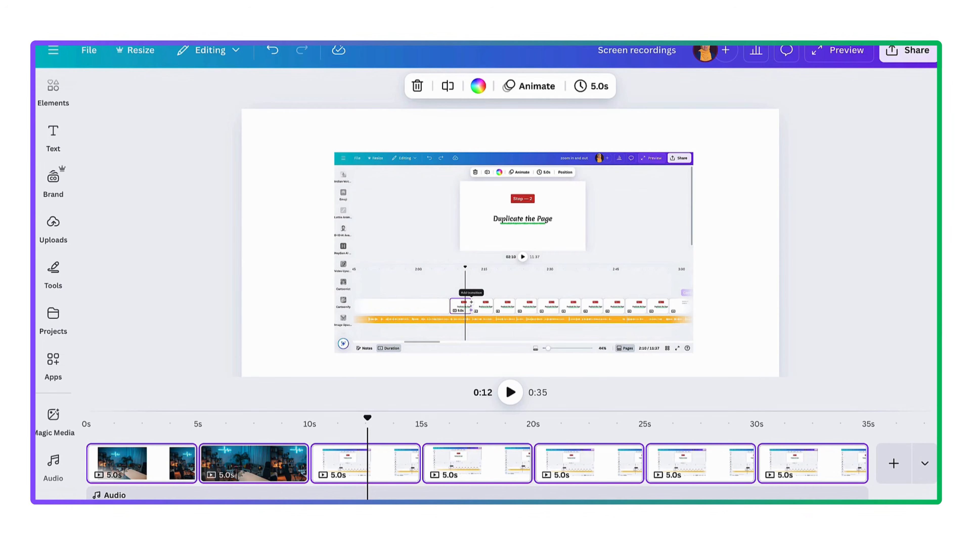
left_click(468, 455)
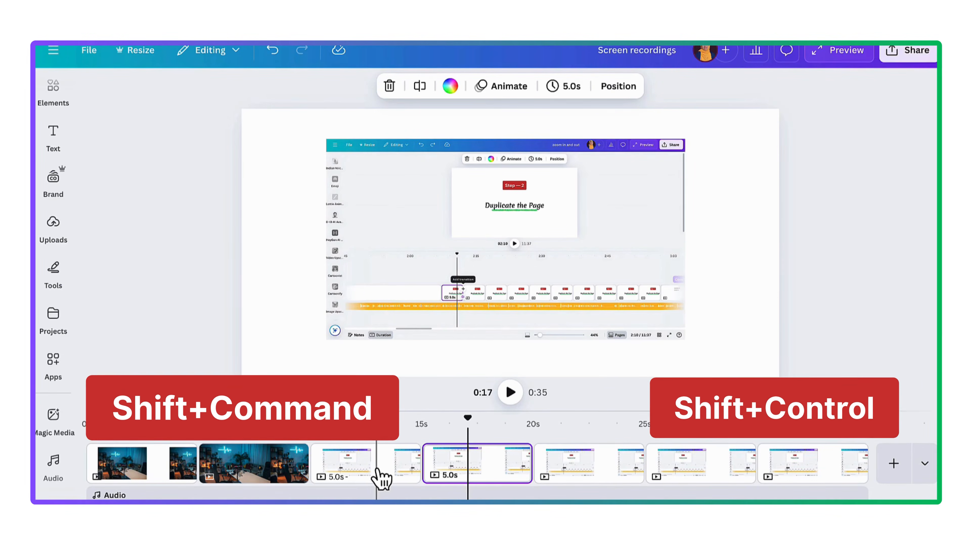
left_click(381, 479, "shift")
left_click(552, 461, "shift")
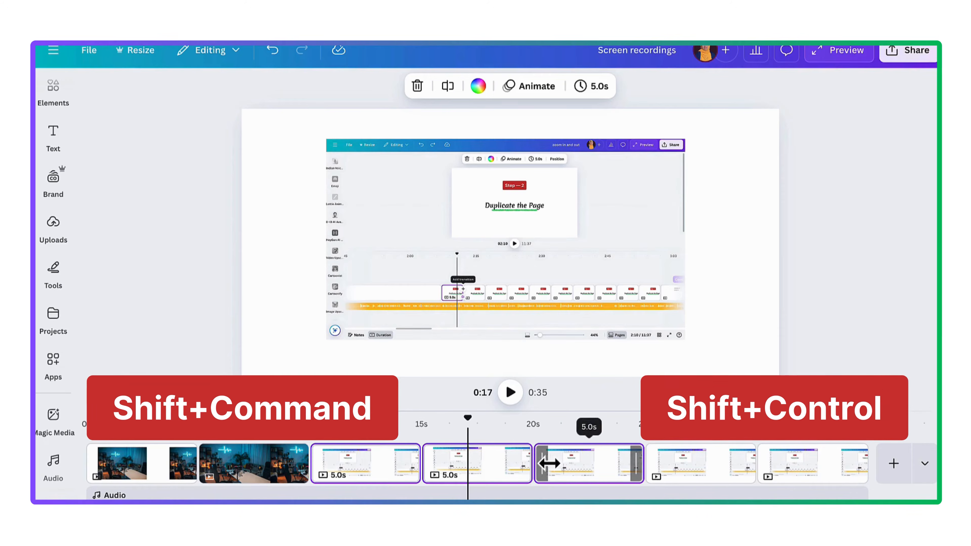
left_click(706, 480, "shift")
left_click(808, 479, "shift")
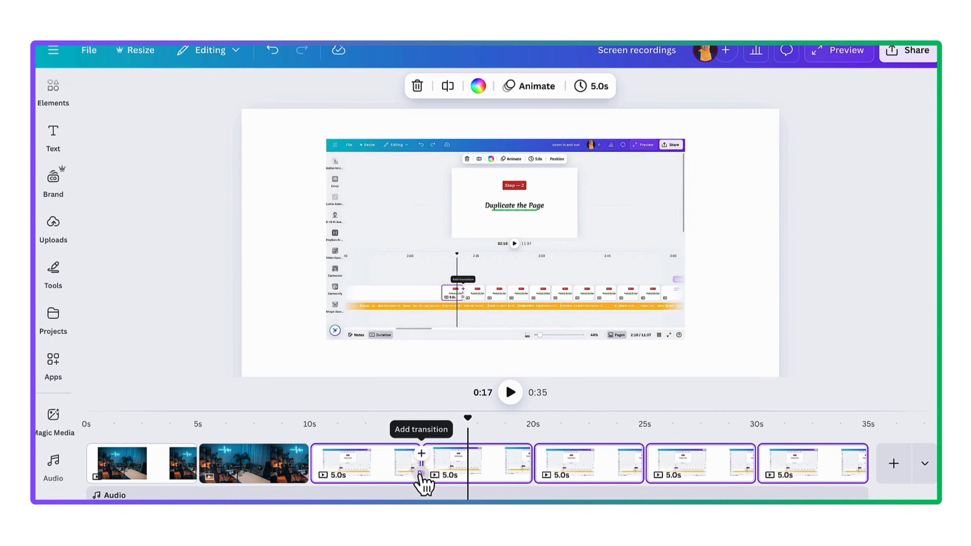
left_click(420, 475)
left_click(126, 432)
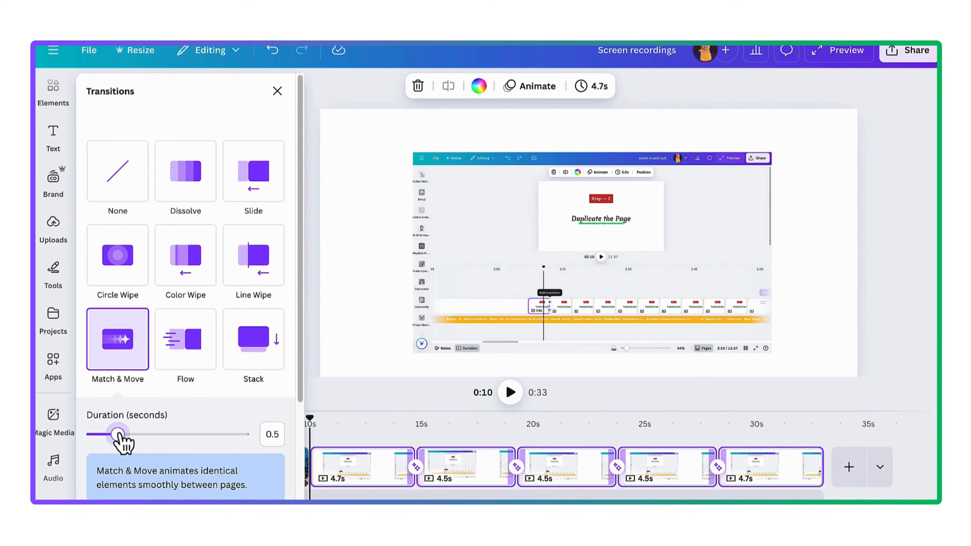
left_click_drag(119, 435, 211, 434)
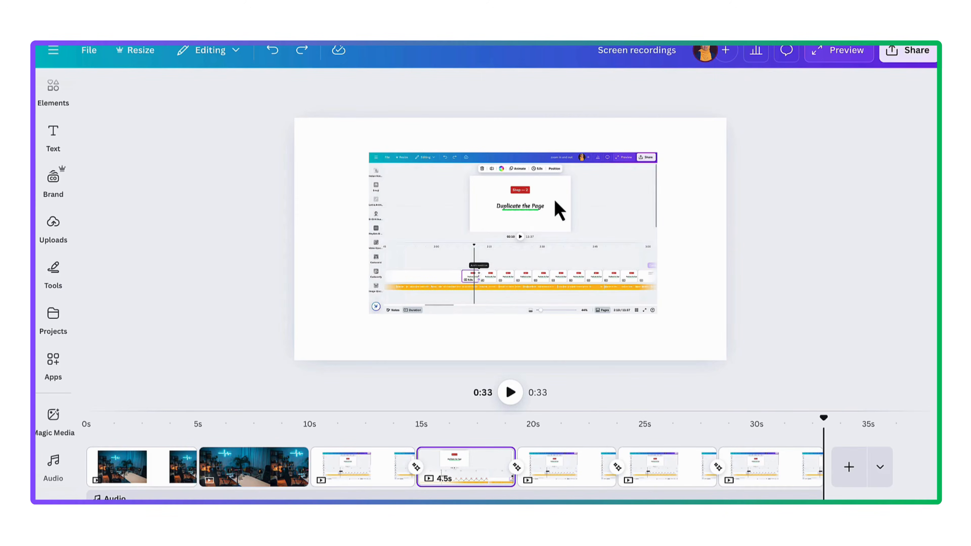
Step: Enlarge the screenshot on the last page beyond the page edges for a zoomed-in view
left_click(559, 210)
left_click_drag(368, 314, 262, 369)
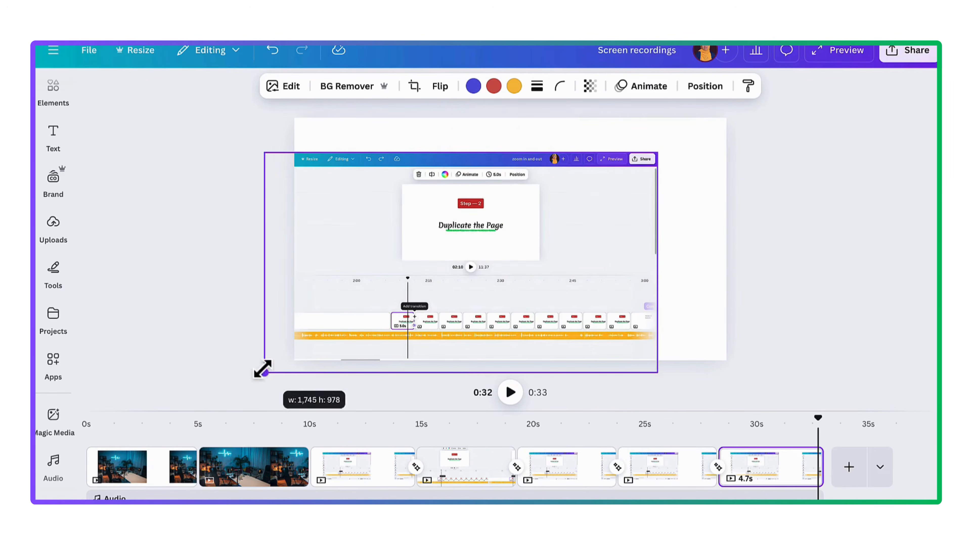
left_click_drag(656, 152, 782, 121)
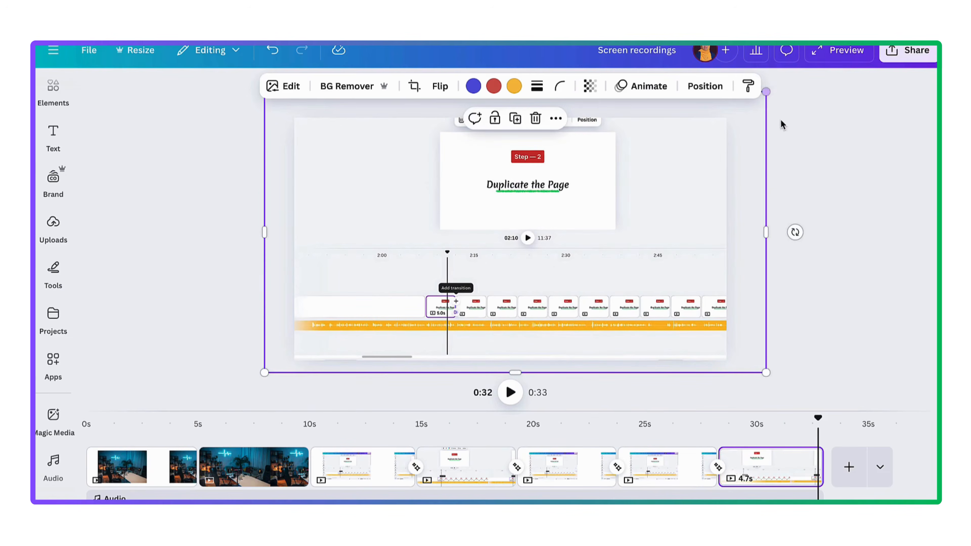
Step: Enlarge the sixth page's screenshot even further for a stronger zoom and play the animation from the third page
left_click(652, 481)
left_click(521, 287)
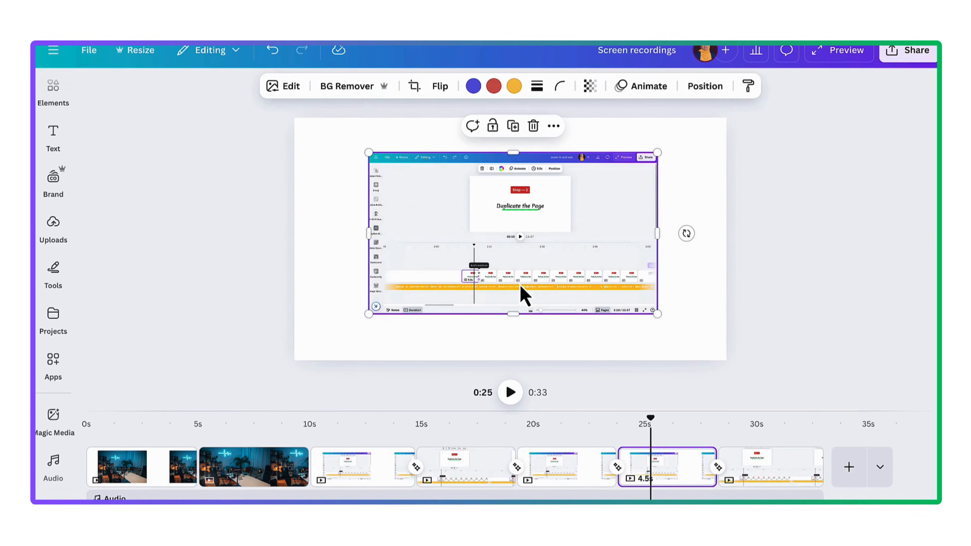
left_click_drag(367, 313, 263, 373)
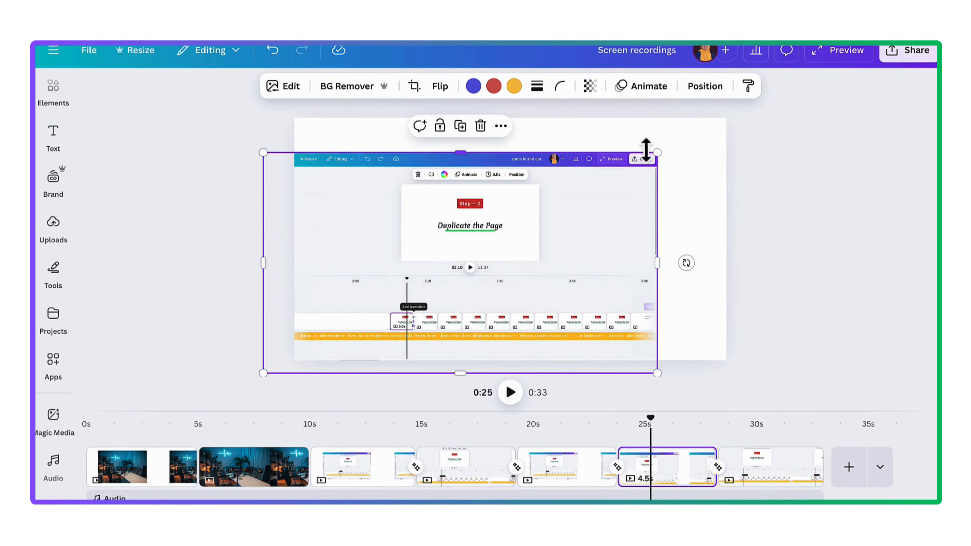
left_click_drag(645, 151, 862, 65)
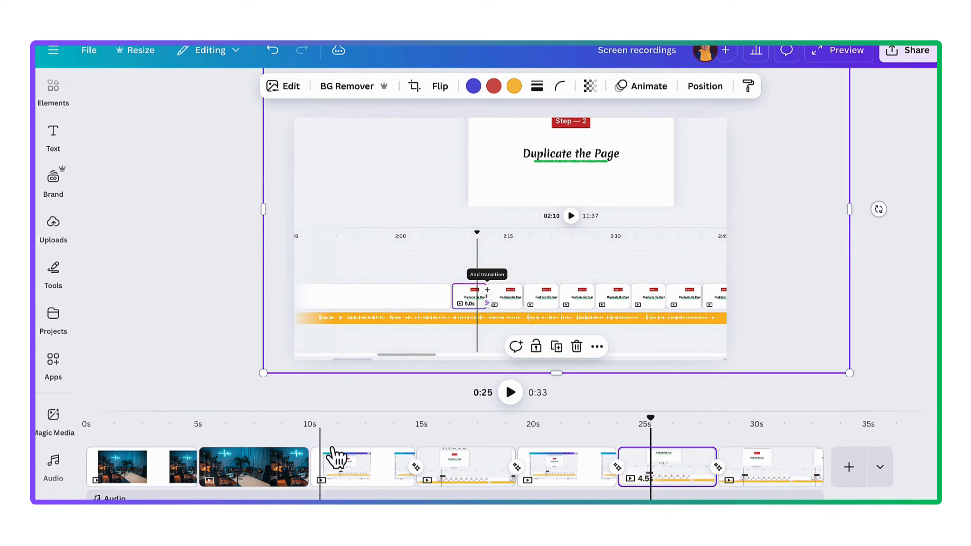
left_click(382, 472)
left_click(511, 395)
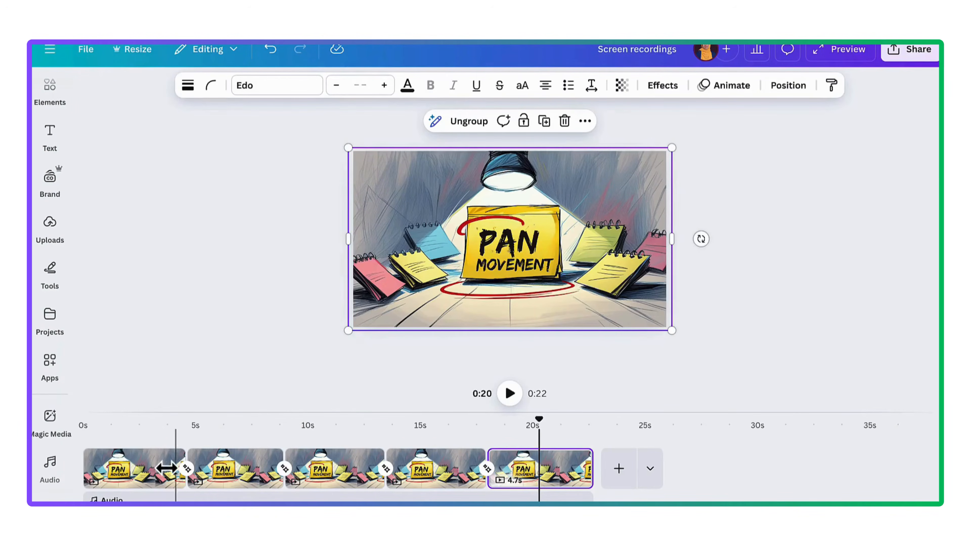
Step: Enlarge the grouped Pan Movement artwork on the second page beyond the page edges and shift it to the right
left_click(154, 477)
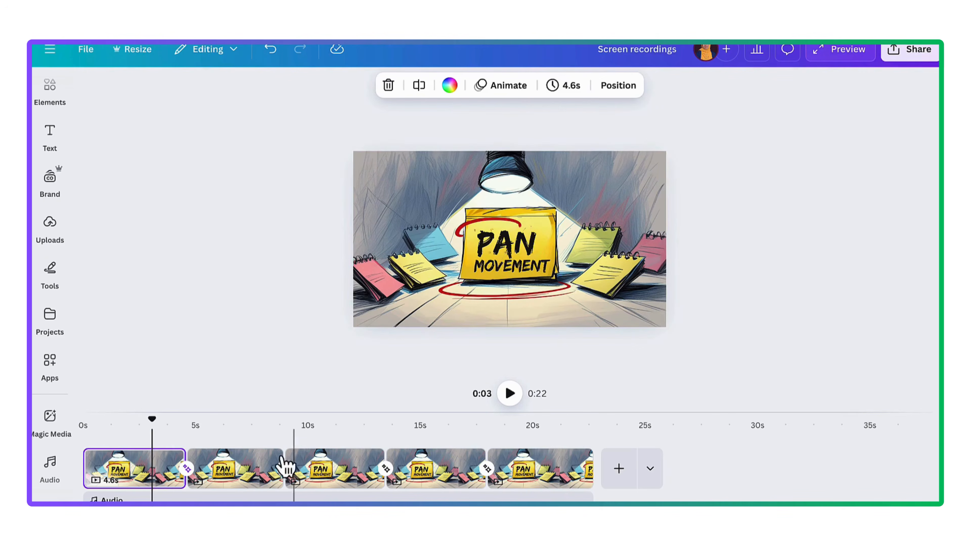
left_click(234, 478)
left_click(457, 239)
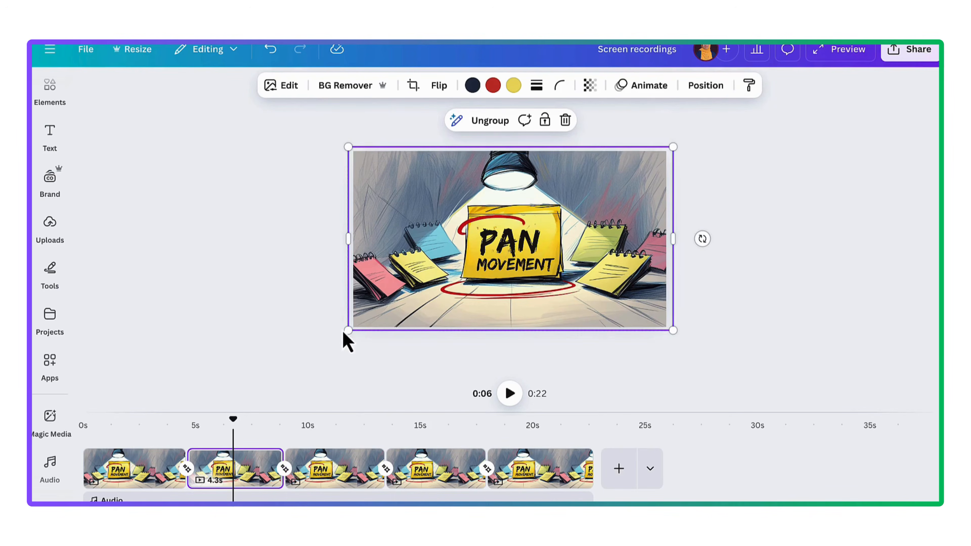
left_click_drag(347, 331, 320, 346)
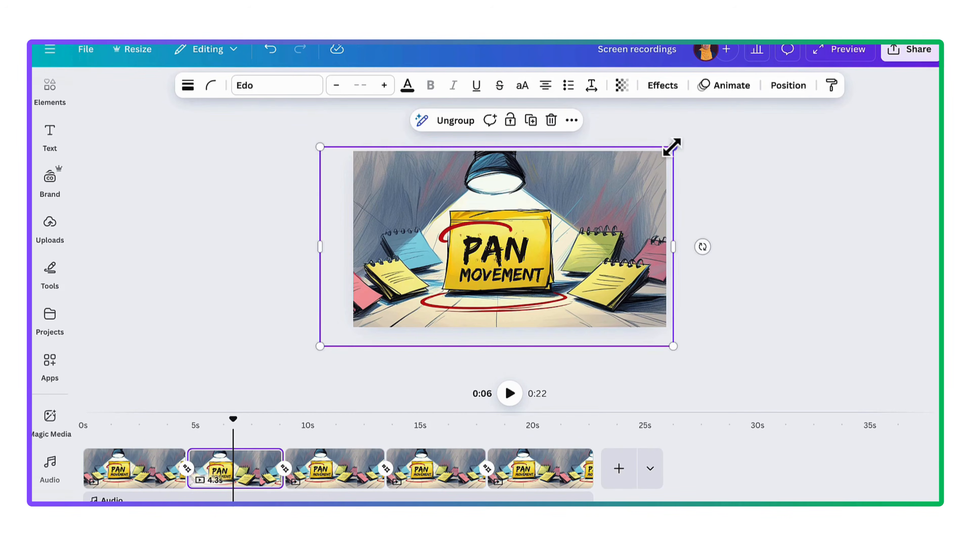
left_click_drag(673, 147, 701, 131)
left_click_drag(559, 206, 587, 210)
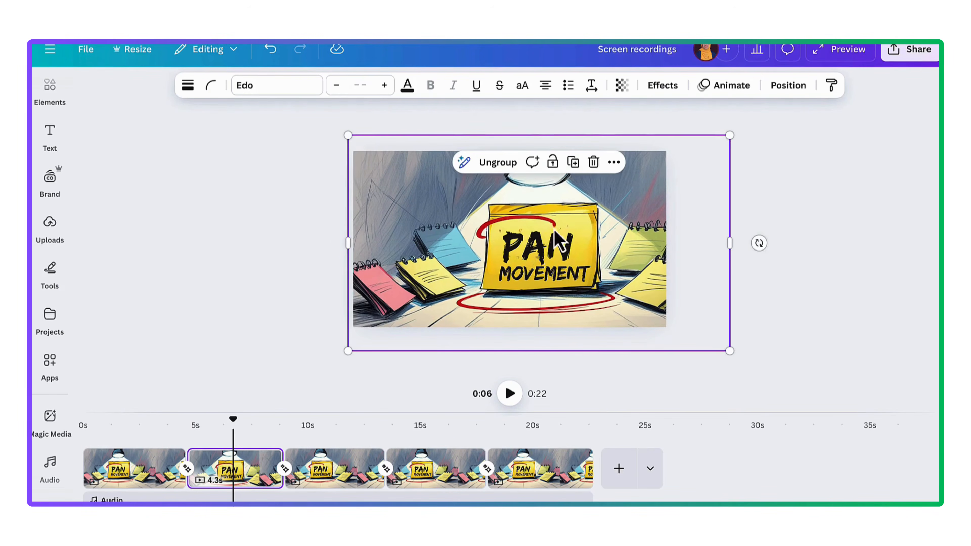
Step: Shift the grouped Pan Movement artwork on the third page to the left and enlarge it beyond the page edges
left_click(350, 474)
left_click(444, 279)
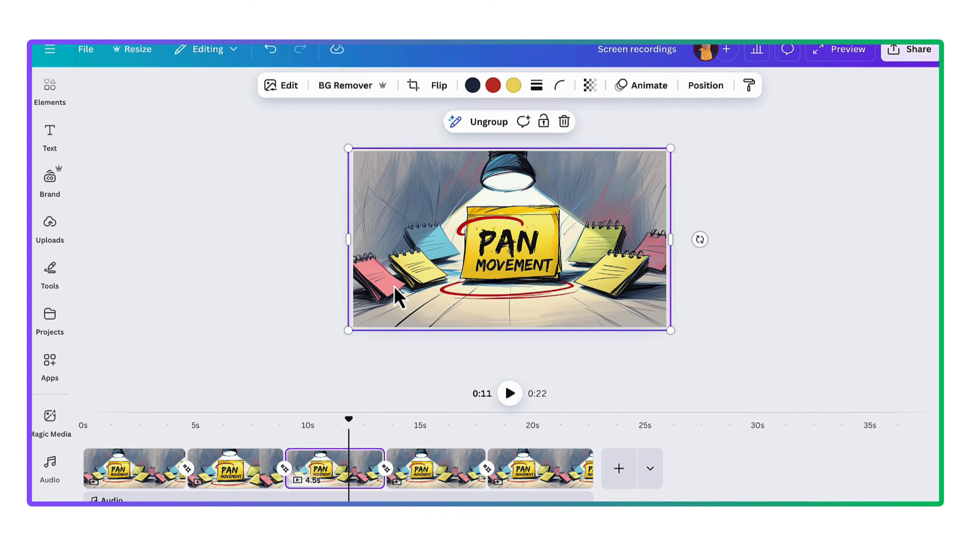
left_click_drag(378, 287, 350, 295)
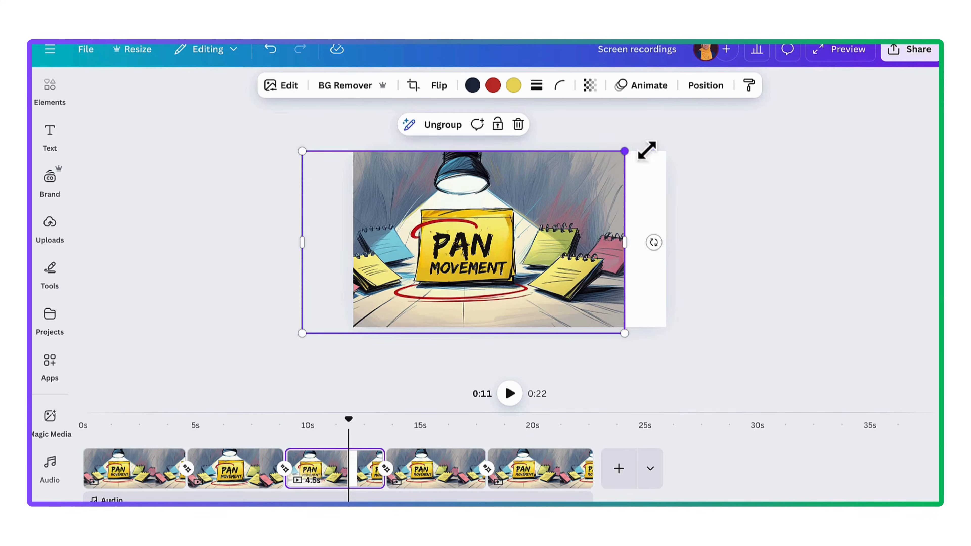
left_click_drag(646, 149, 721, 164)
Step: Enlarge the grouped artwork on the fourth page beyond the page edges, shift it slightly, and return to the first page
left_click(445, 464)
left_click(459, 238)
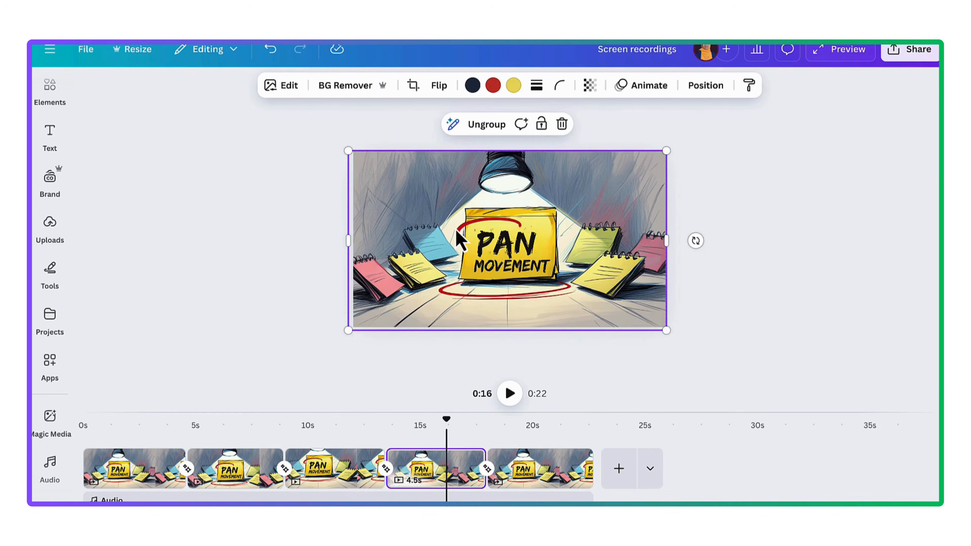
left_click_drag(348, 331, 282, 410)
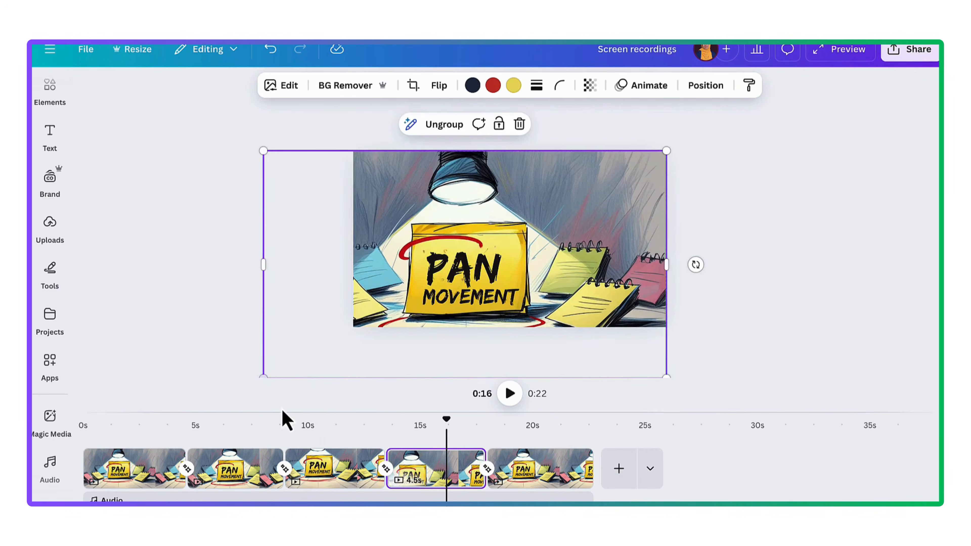
left_click_drag(554, 252, 574, 254)
left_click(525, 236)
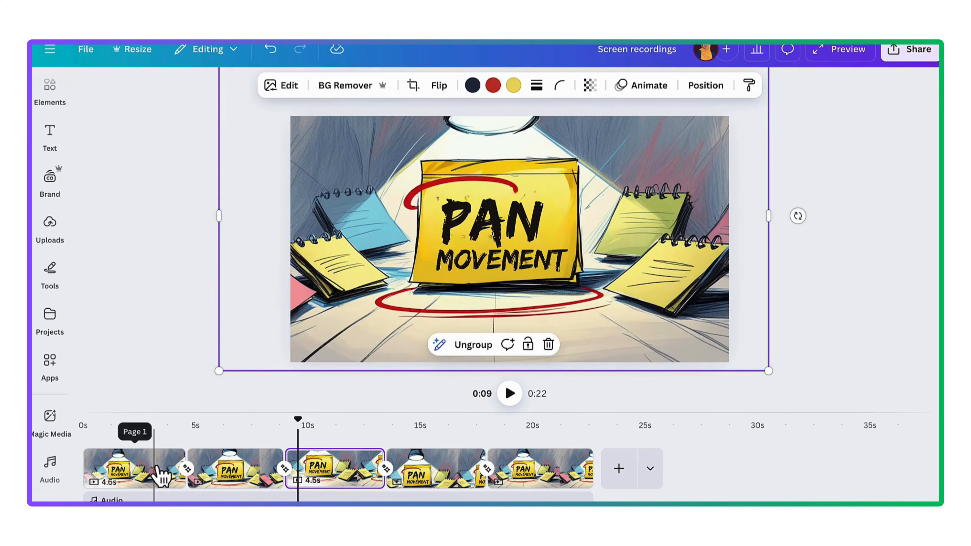
left_click(162, 465)
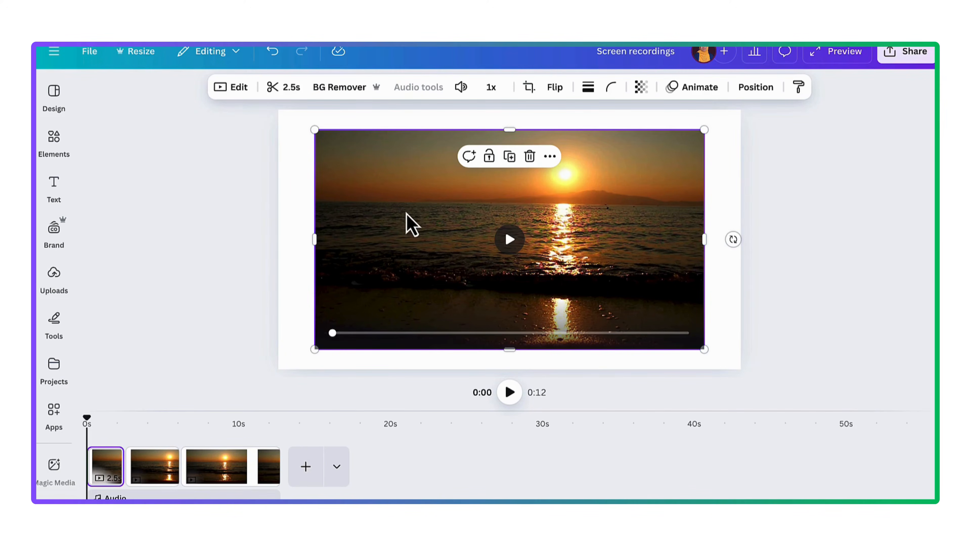
Step: Enlarge the sunset video on the first page slightly within the page edges and try to mute its audio
mouse_move(406, 214)
left_mouse_down()
mouse_move(398, 206)
mouse_move(408, 211)
left_mouse_up()
left_click_drag(312, 348, 303, 354)
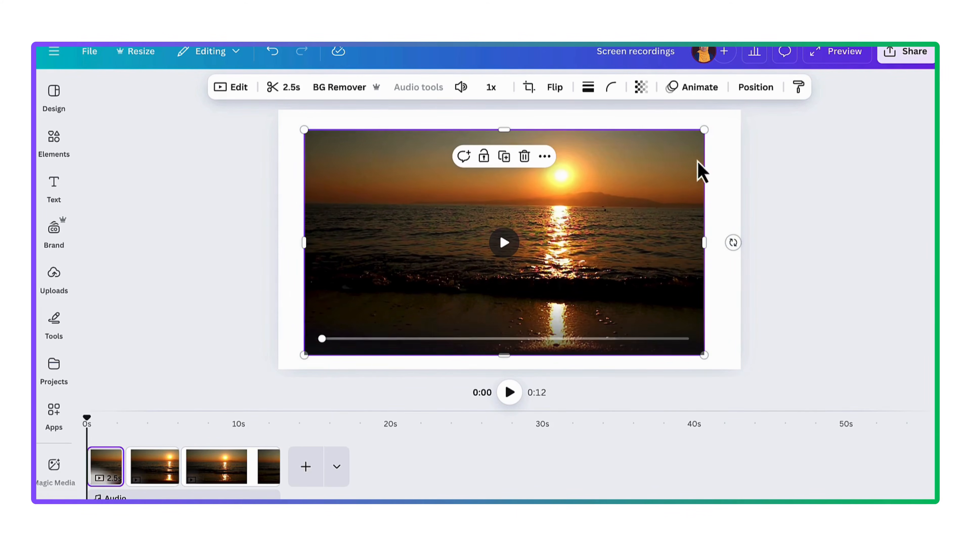
left_click_drag(704, 129, 711, 125)
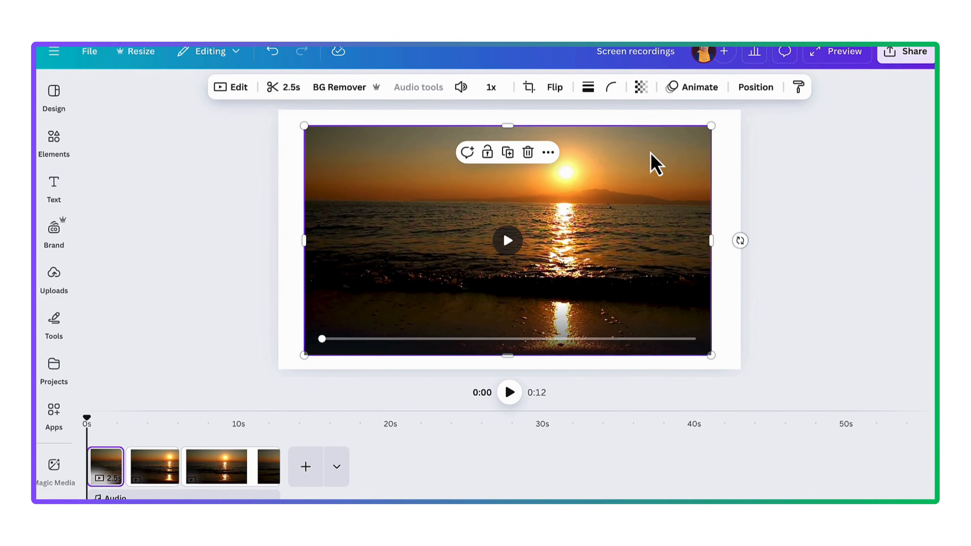
left_click(461, 88)
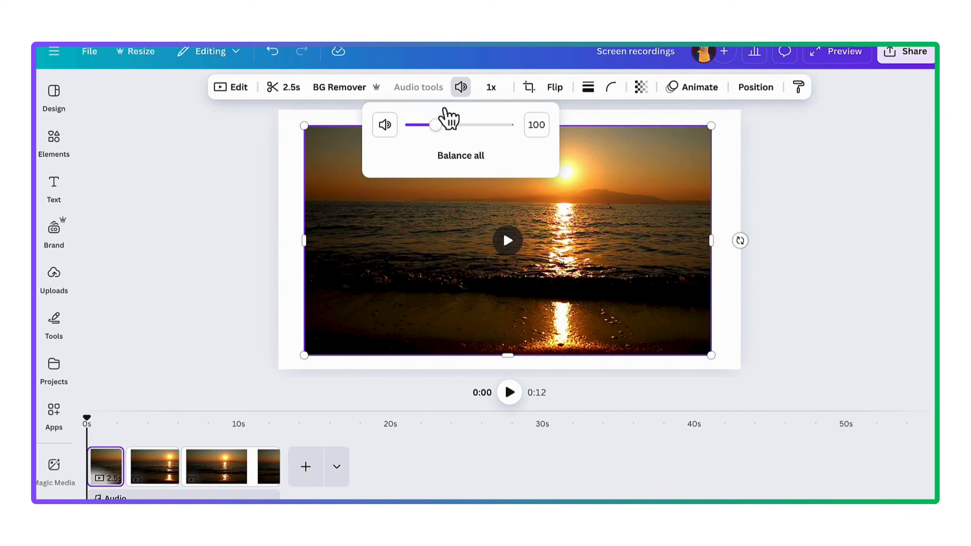
left_click(384, 125)
left_click(395, 261)
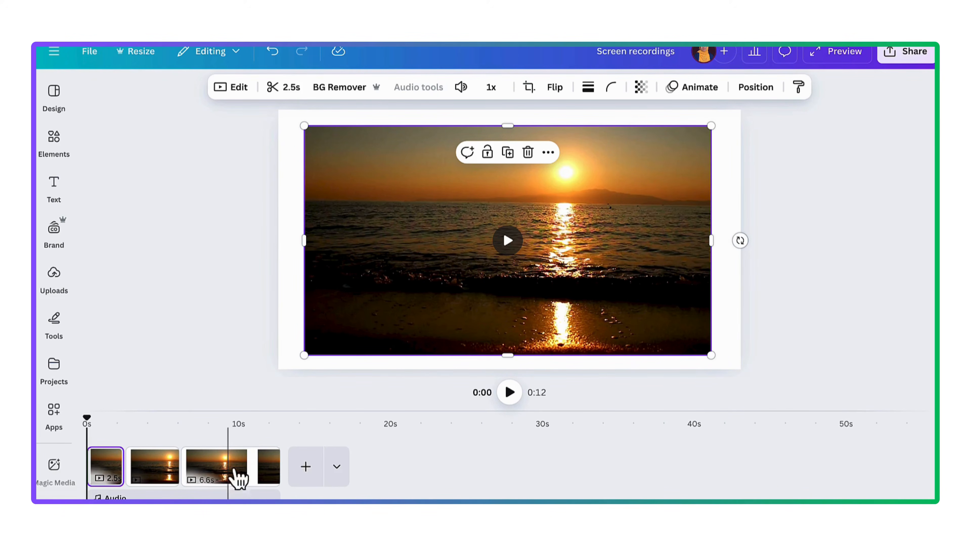
Step: Search the apps for Video Upscaler, open it for the sunset video, and close the app after checking its file limits
left_click(53, 414)
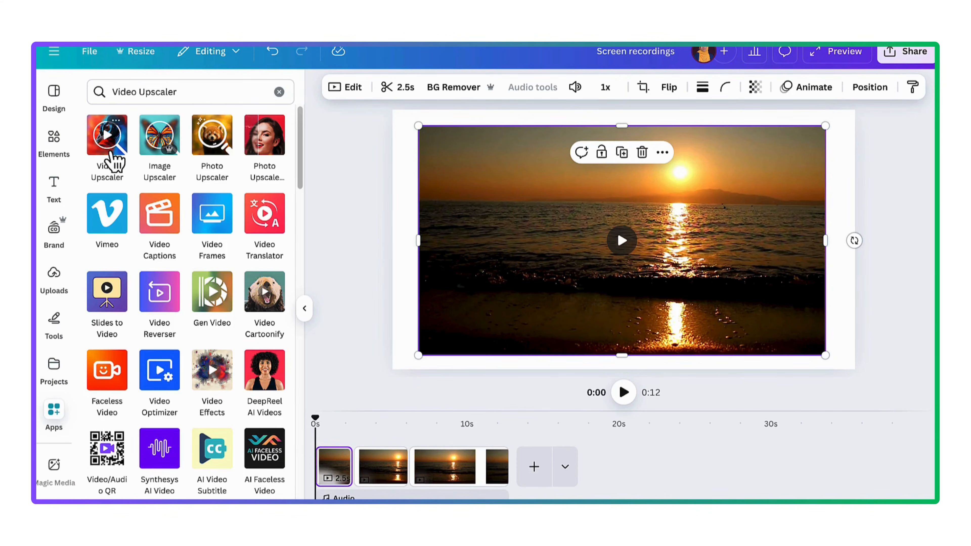
left_click(111, 153)
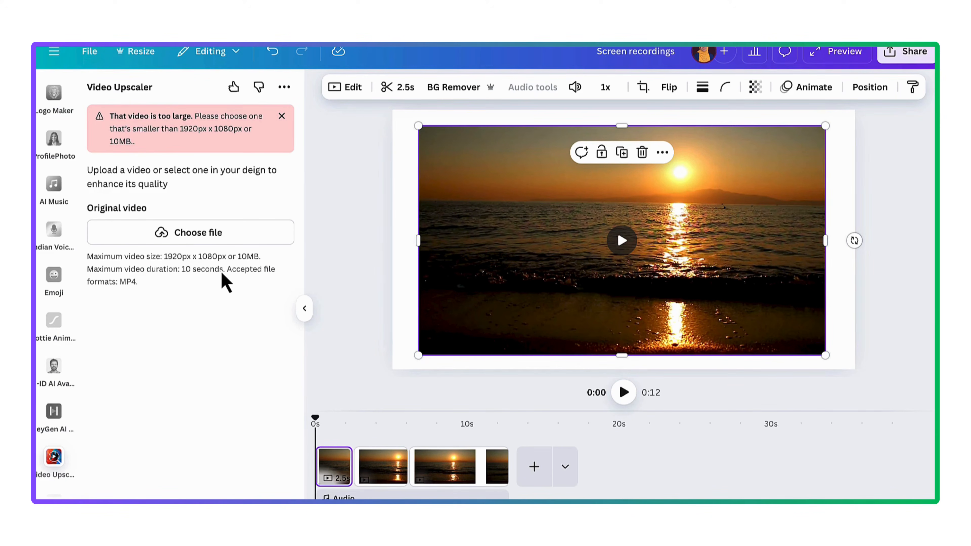
left_click(304, 309)
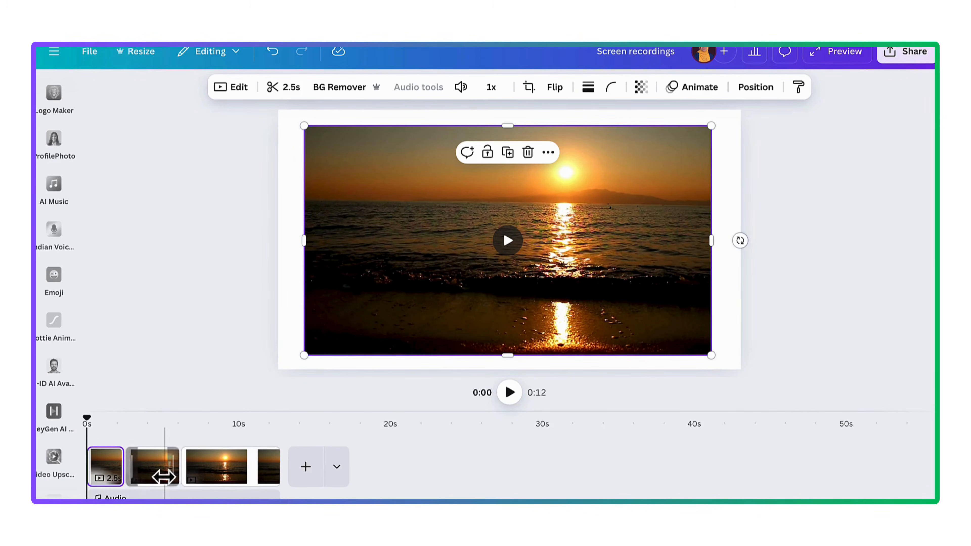
Step: Zoom in on the timeline and examine the second sunset clip in finer detail
scroll(168, 484, "up", 6)
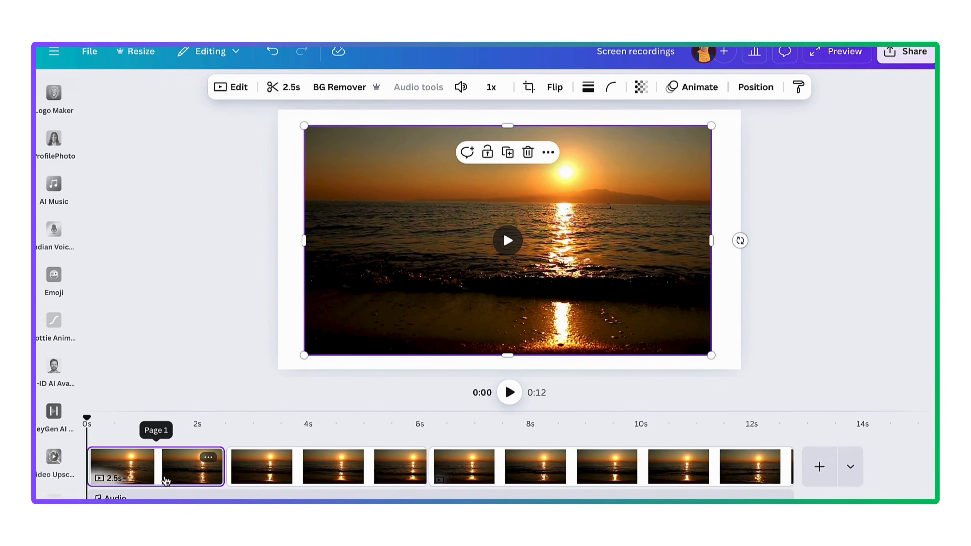
left_click(314, 481)
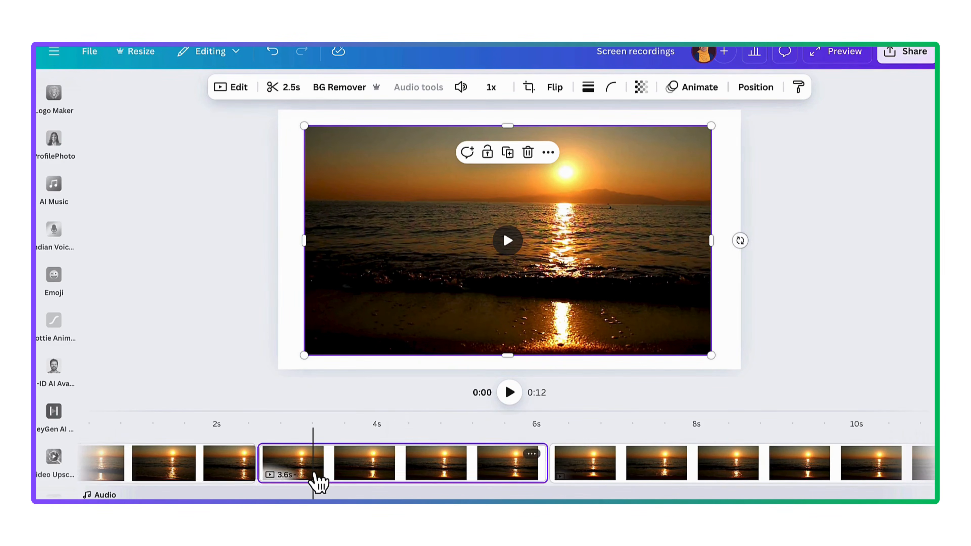
scroll(258, 451, "down", 2)
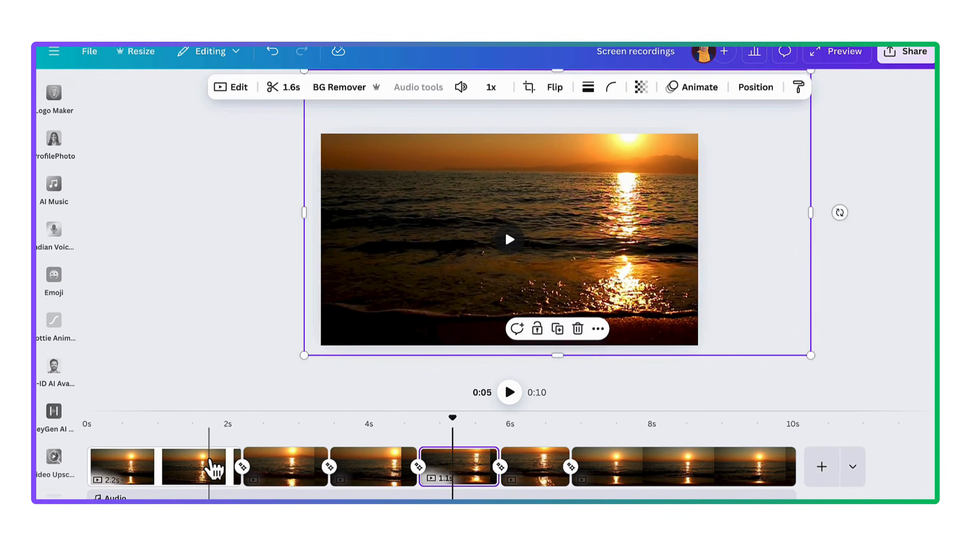
Step: Step through all six sunset pages from first to last to compare how the video is framed on each
left_click(210, 466)
left_click(276, 461)
left_click(372, 474)
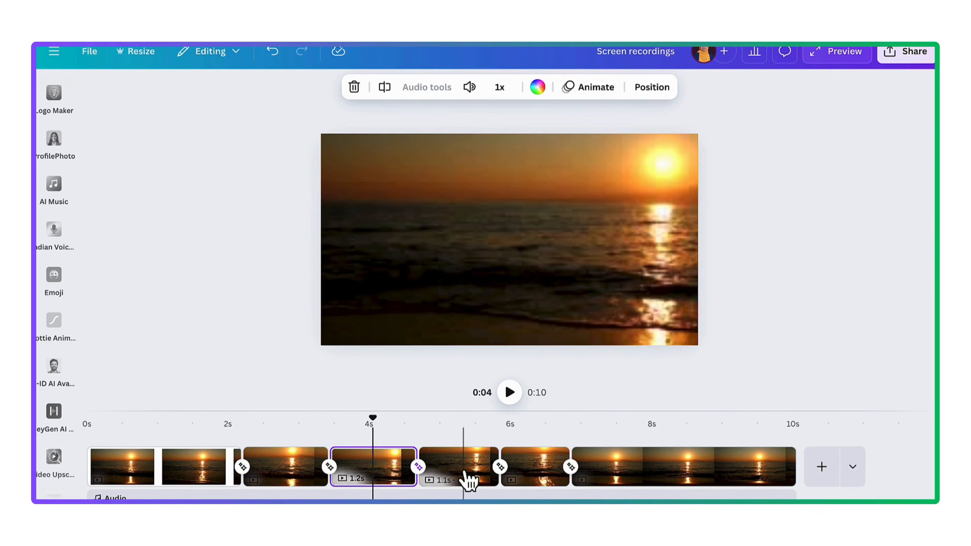
left_click(463, 476)
left_click(542, 483)
left_click(620, 483)
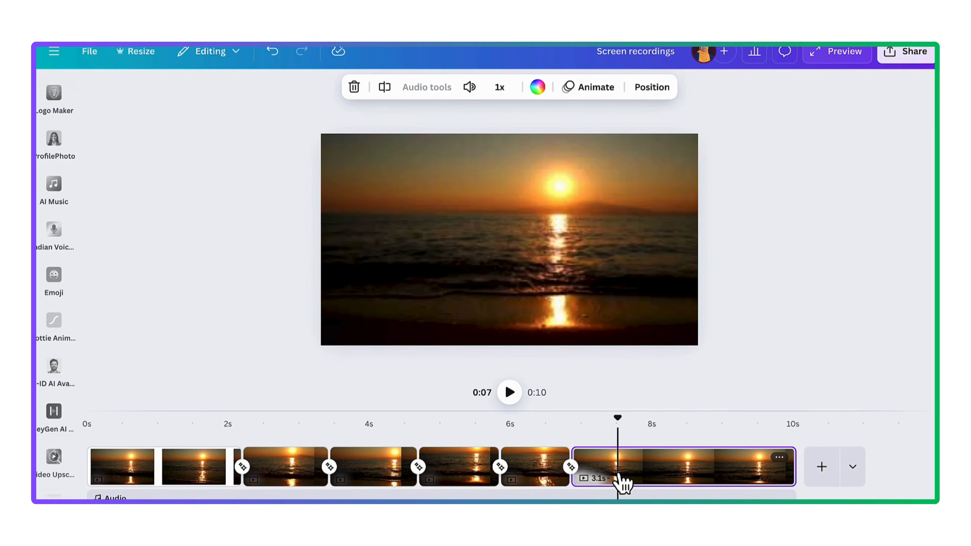
Step: Review the Match & Move transition after the first sunset page and inspect the enlarged videos on the third and fifth pages
left_click(244, 467)
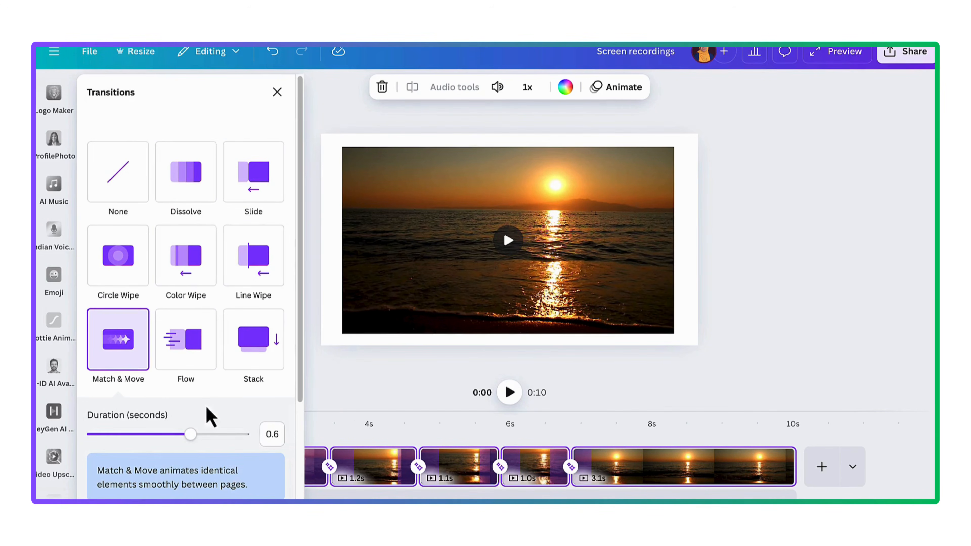
left_click(277, 93)
left_click(391, 466)
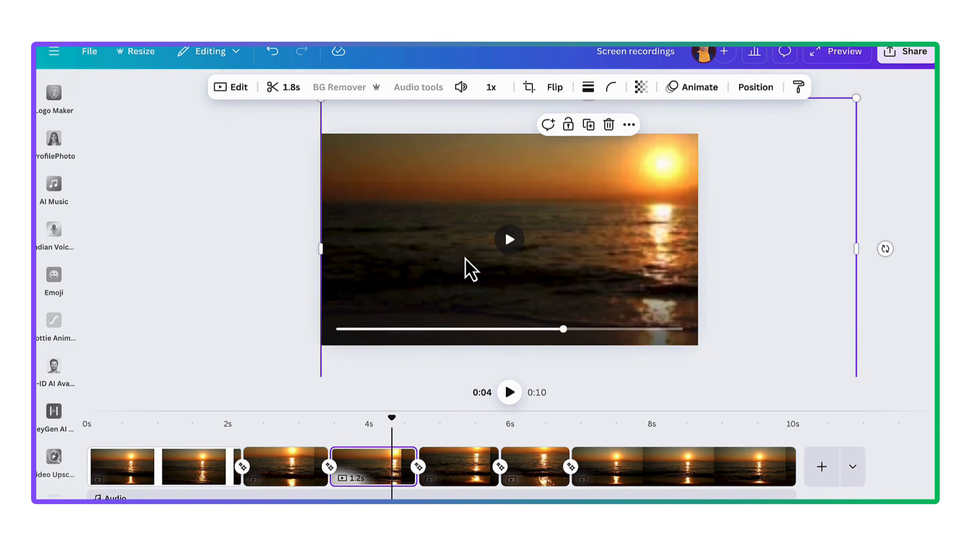
left_click(531, 473)
left_click(526, 282)
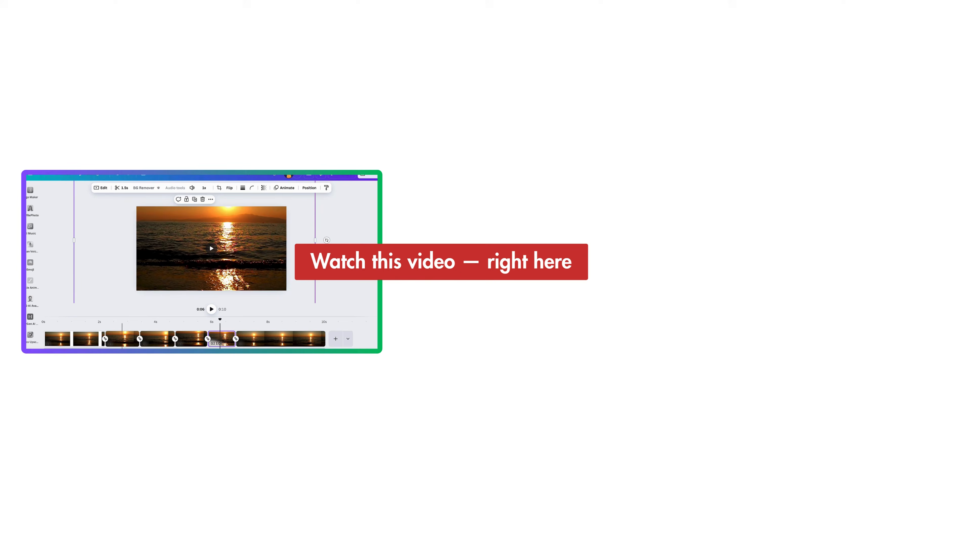
Step: Play the sunset video sequence from the first page to preview the camera movements
left_click(97, 339)
left_click(212, 310)
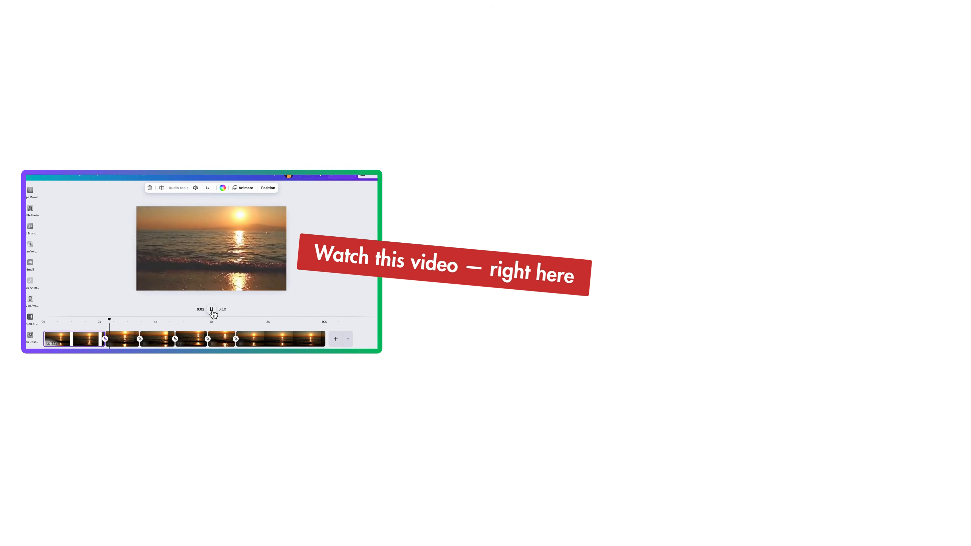